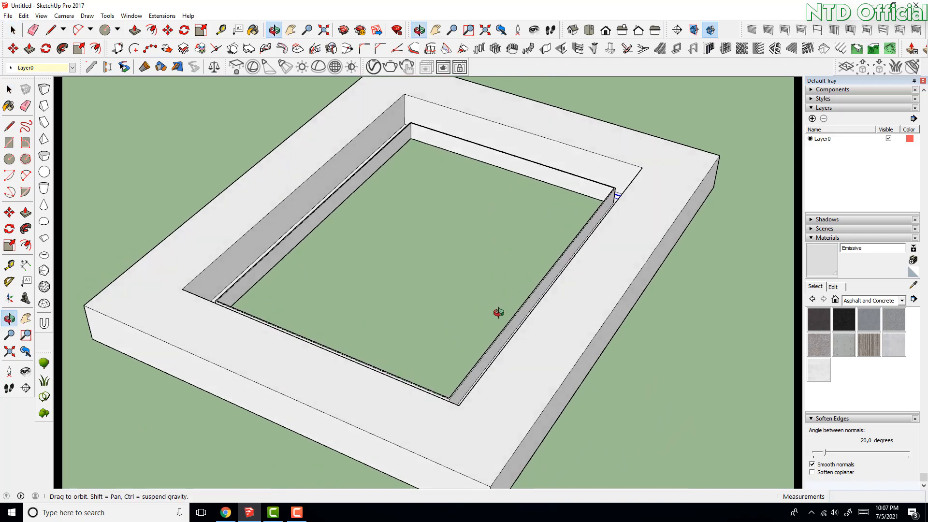
- Apply the Emissive material to the light strip inside the ceiling recess and close the V-Ray Asset Editor
{"action": "left_click", "coordinate": [280, 267]}
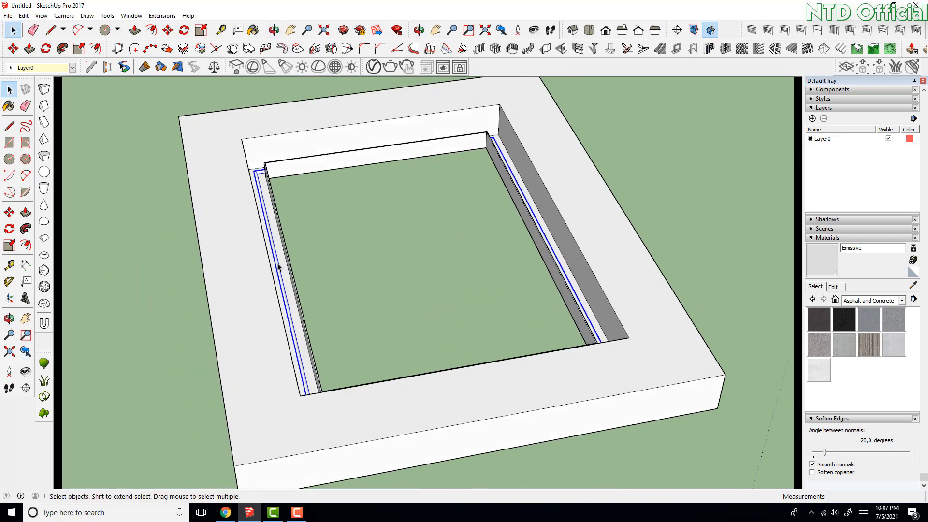
{"action": "left_click", "coordinate": [373, 67]}
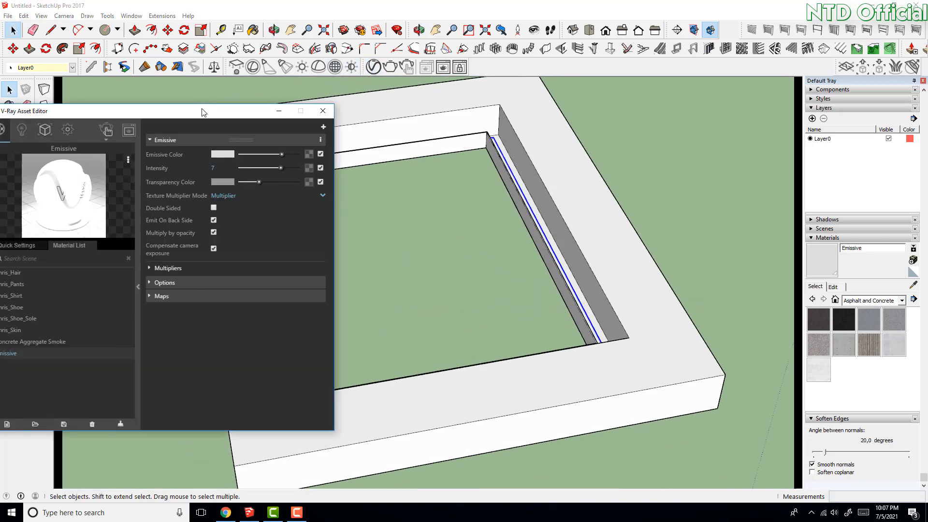
{"action": "left_click_drag", "start_coordinate": [231, 112], "coordinate": [312, 51]}
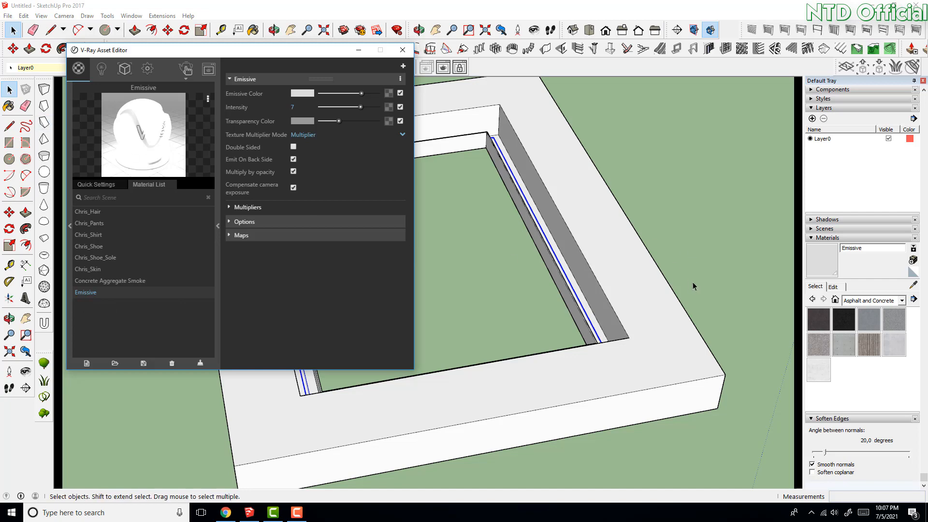
{"action": "mouse_move", "coordinate": [694, 288]}
{"action": "middle_mouse_down"}
{"action": "mouse_move", "coordinate": [553, 341]}
{"action": "mouse_move", "coordinate": [602, 321]}
{"action": "mouse_move", "coordinate": [623, 289]}
{"action": "mouse_move", "coordinate": [600, 300]}
{"action": "middle_mouse_up"}
{"action": "scroll", "coordinate": [561, 331], "scroll_direction": "up", "scroll_amount": 5}
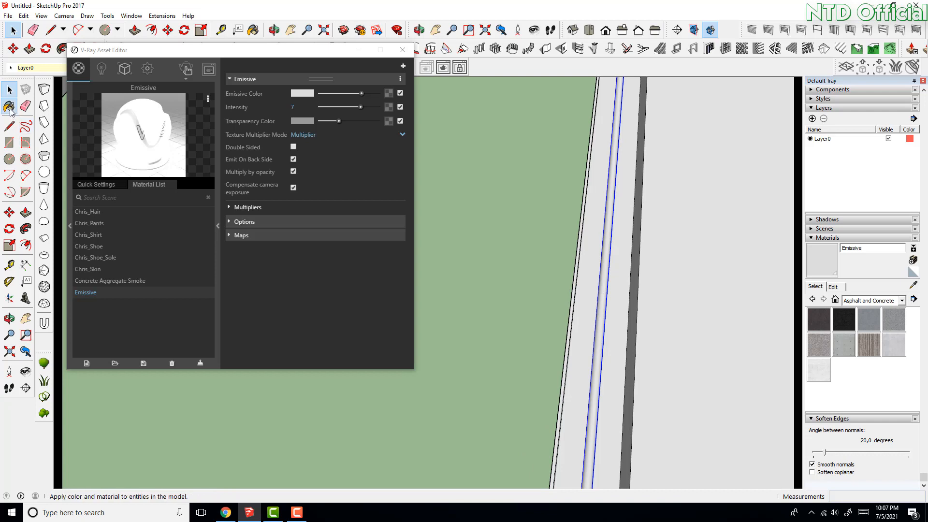
{"action": "left_click", "coordinate": [9, 107]}
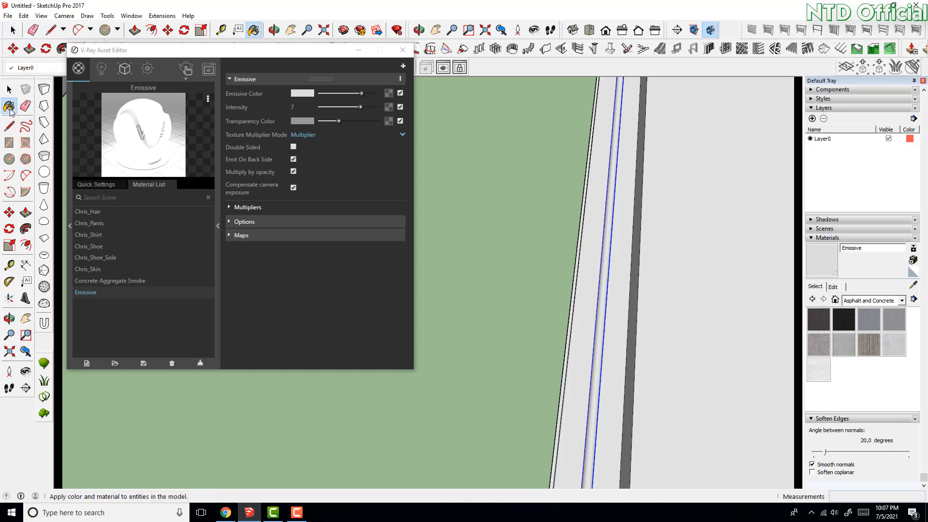
{"action": "left_click", "coordinate": [604, 297]}
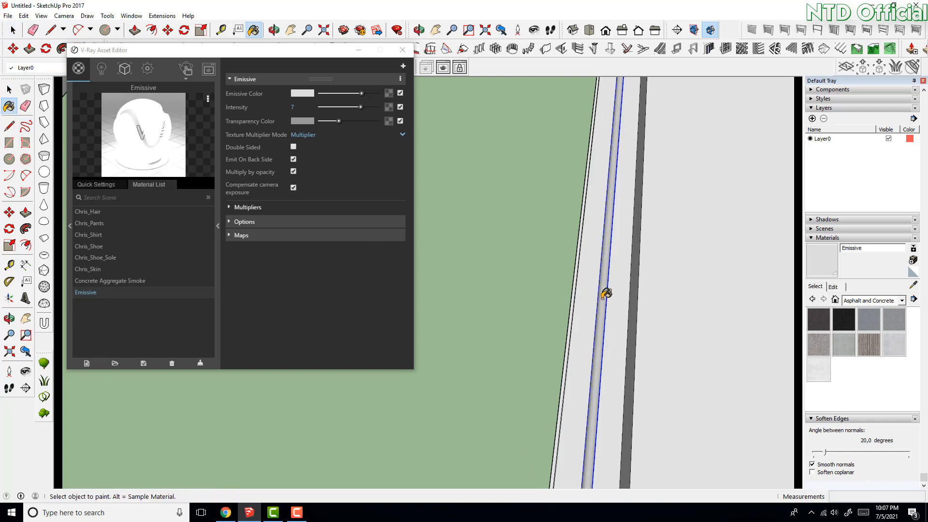
{"action": "scroll", "coordinate": [607, 293], "scroll_direction": "down", "scroll_amount": 6}
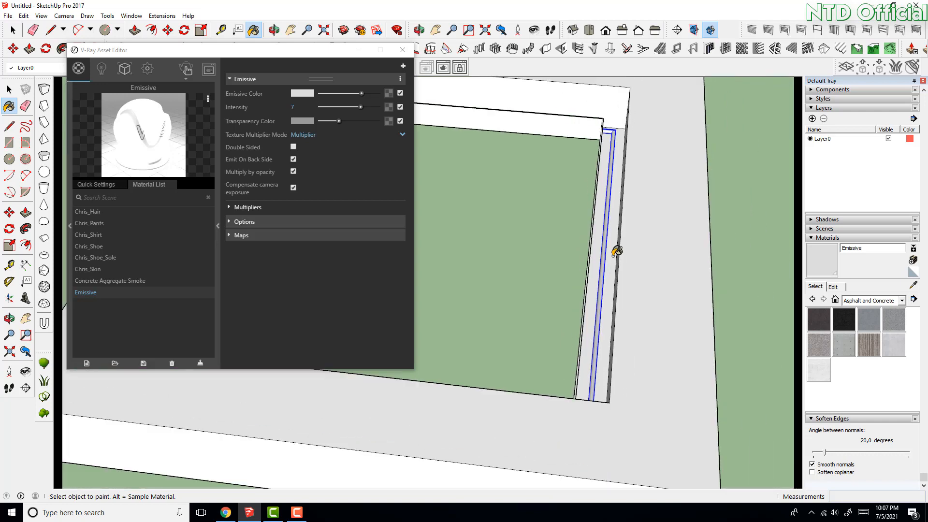
{"action": "scroll", "coordinate": [630, 293], "scroll_direction": "down", "scroll_amount": 1}
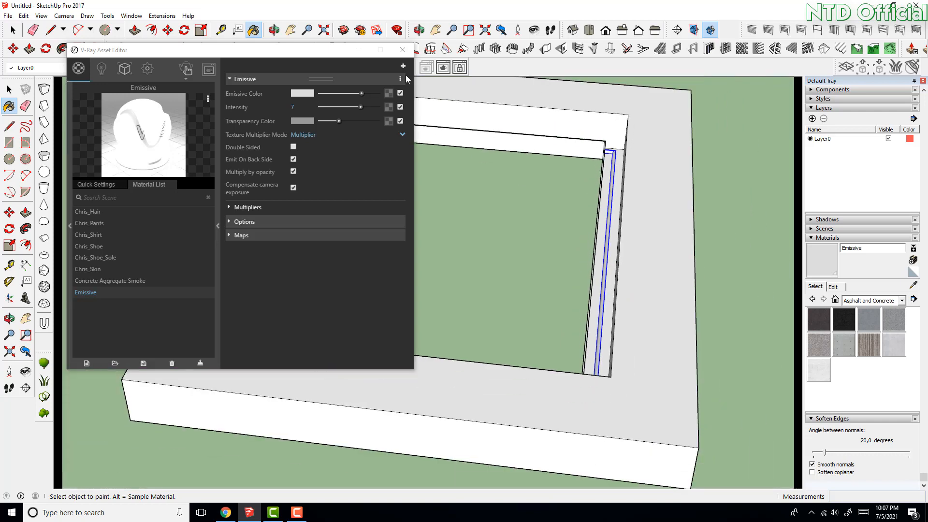
{"action": "left_click", "coordinate": [403, 51]}
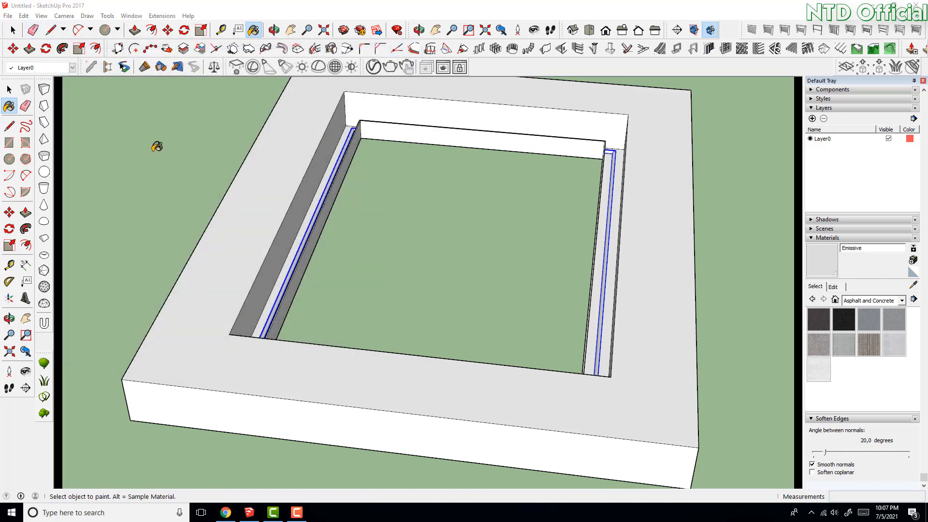
- Unhide all hidden geometry in the ceiling model
{"action": "left_click", "coordinate": [9, 90]}
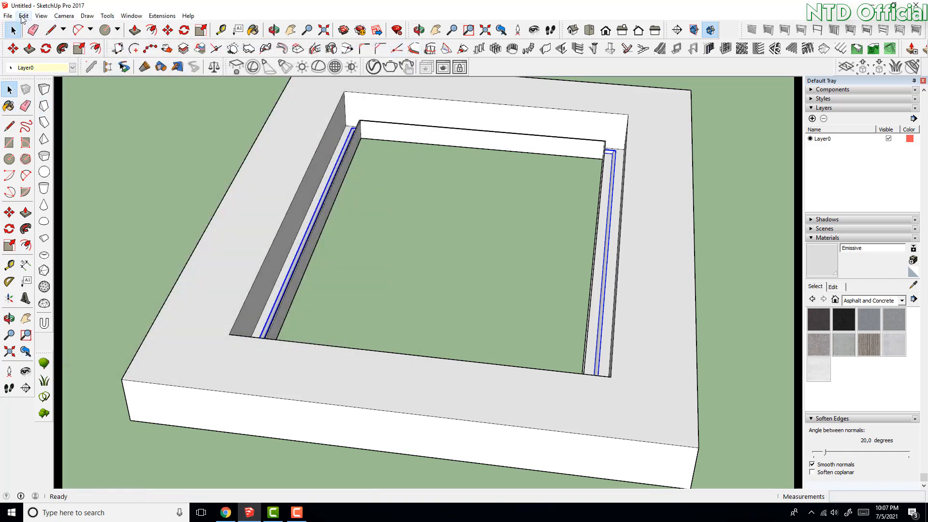
{"action": "left_click", "coordinate": [23, 16]}
{"action": "mouse_move", "coordinate": [112, 151]}
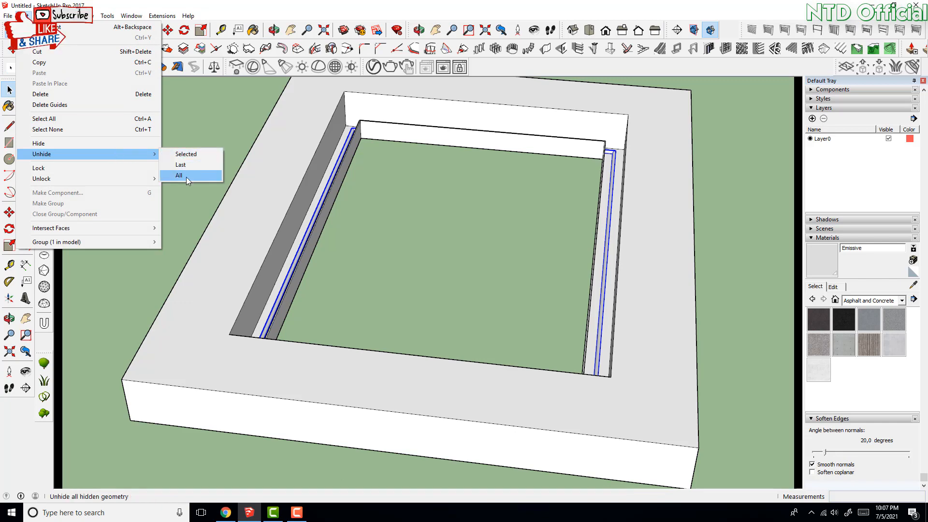
{"action": "left_click", "coordinate": [187, 177]}
- Run an interactive V-Ray render of the ceiling's underside, inspect the recess lighting and close the render windows
{"action": "middle_click_drag", "start_coordinate": [426, 311], "coordinate": [395, 73]}
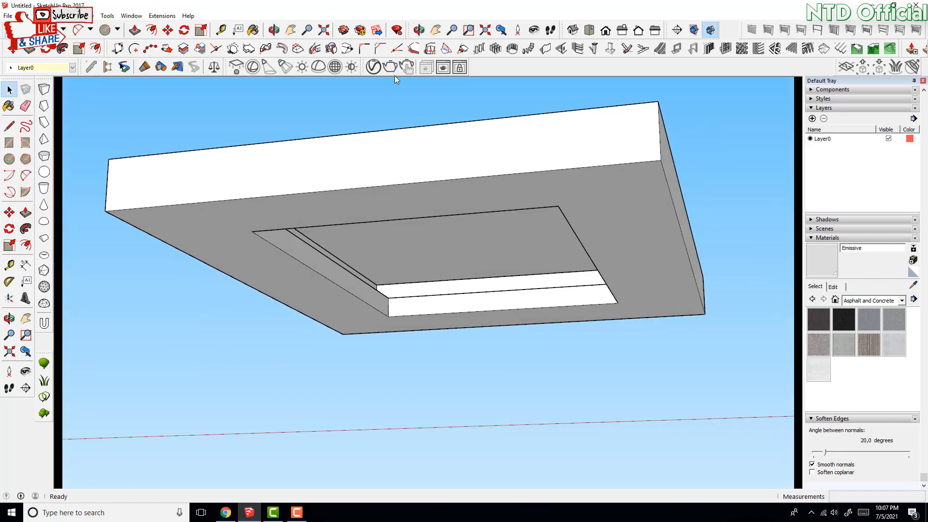
{"action": "middle_click_drag", "start_coordinate": [498, 179], "coordinate": [495, 151]}
{"action": "key", "text": "space"}
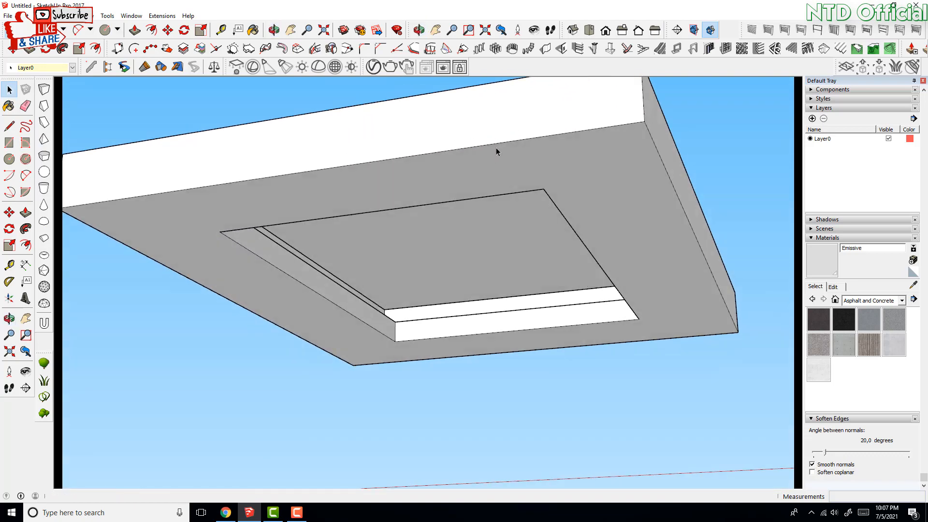
{"action": "left_click", "coordinate": [408, 67]}
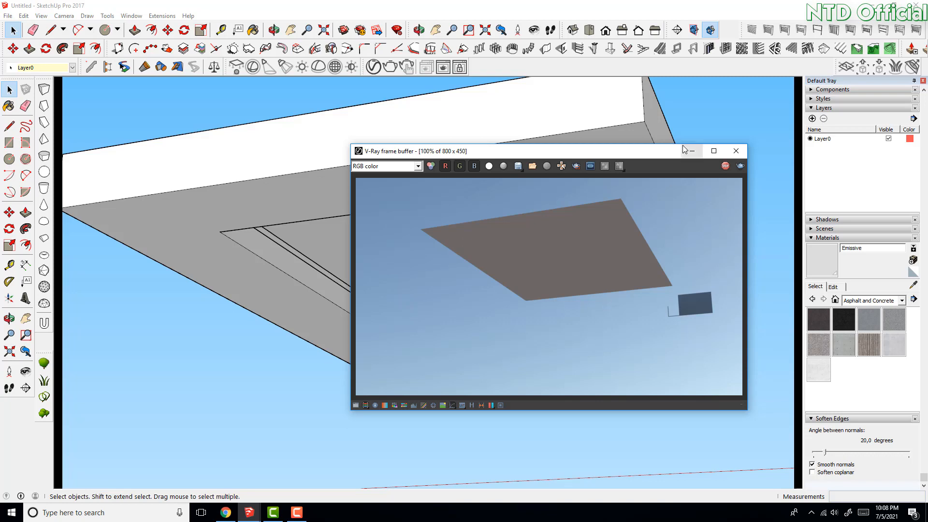
{"action": "left_click_drag", "start_coordinate": [652, 151], "coordinate": [526, 297]}
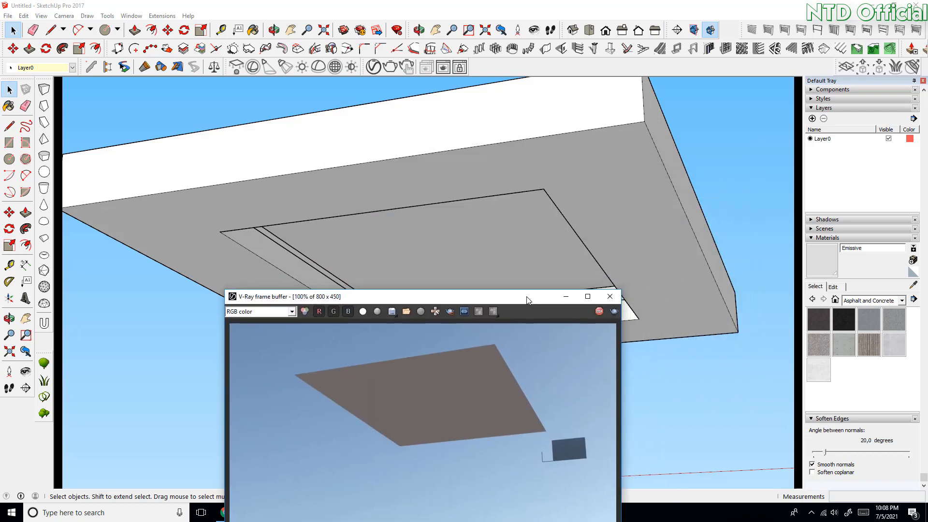
{"action": "left_click", "coordinate": [602, 314]}
{"action": "left_click", "coordinate": [615, 312]}
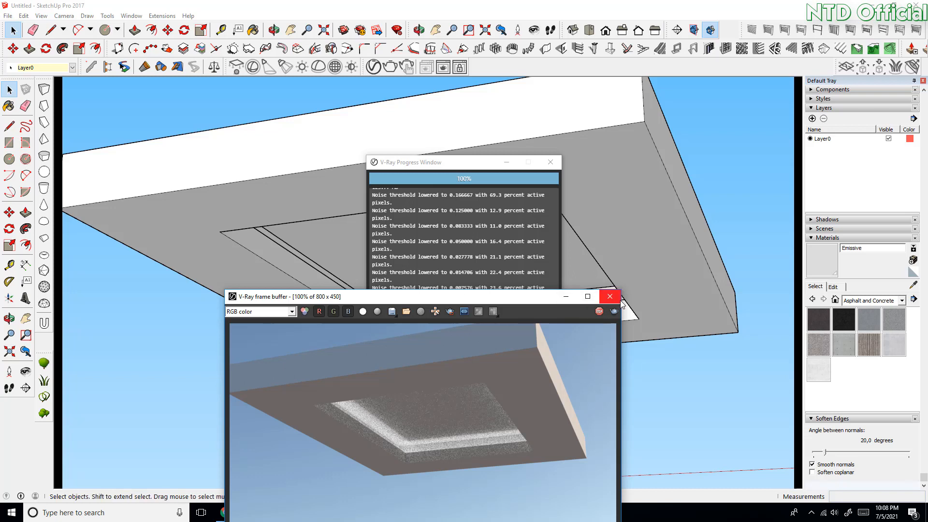
{"action": "left_click_drag", "start_coordinate": [512, 299], "coordinate": [387, 168]}
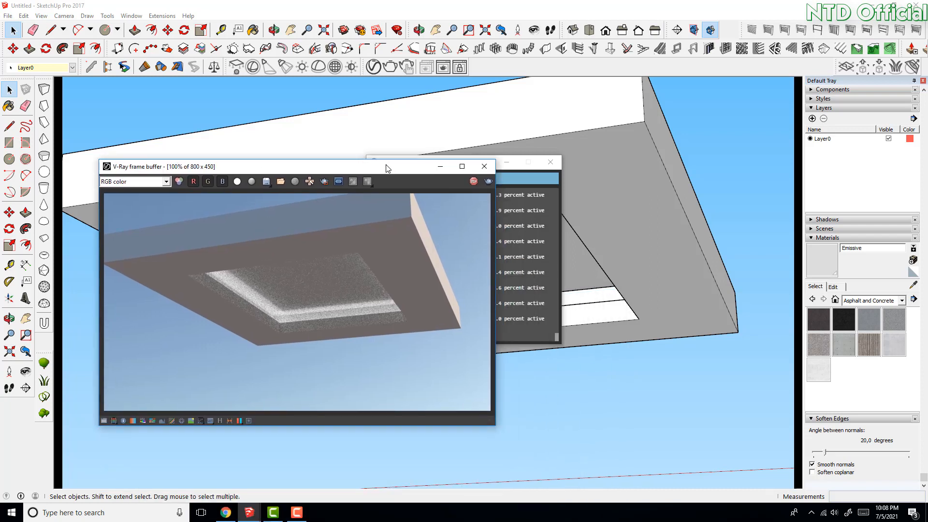
{"action": "left_click", "coordinate": [484, 166]}
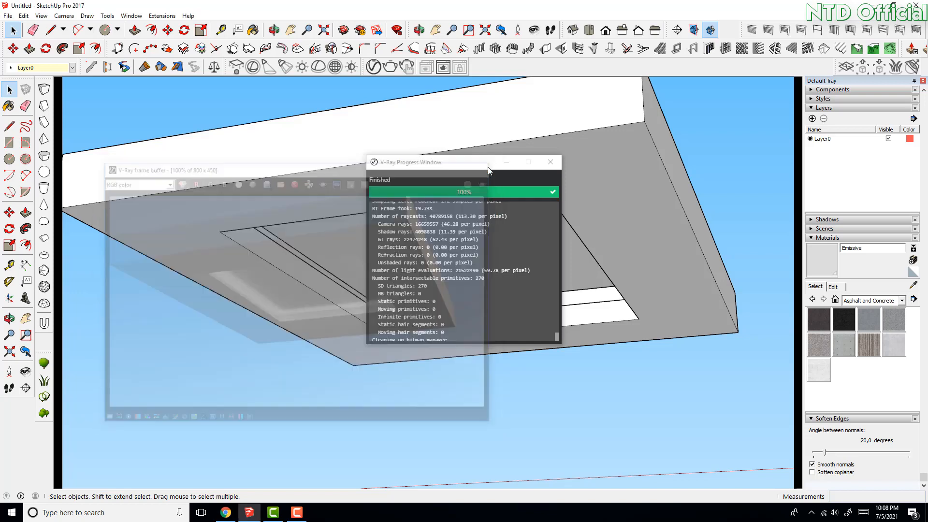
{"action": "left_click", "coordinate": [550, 163]}
- Disable the environment background in the V-Ray settings and restart the interactive render
{"action": "left_click", "coordinate": [395, 29]}
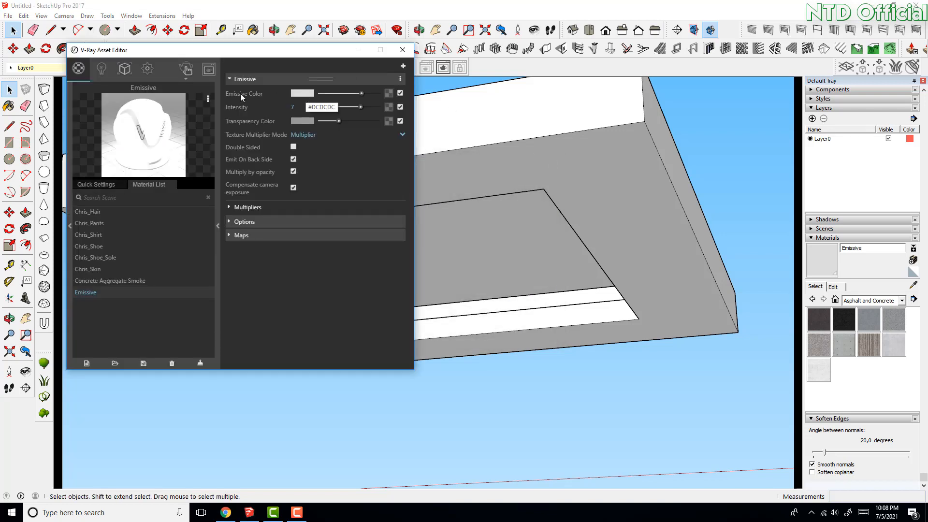
{"action": "left_click", "coordinate": [149, 70]}
{"action": "left_click", "coordinate": [105, 172]}
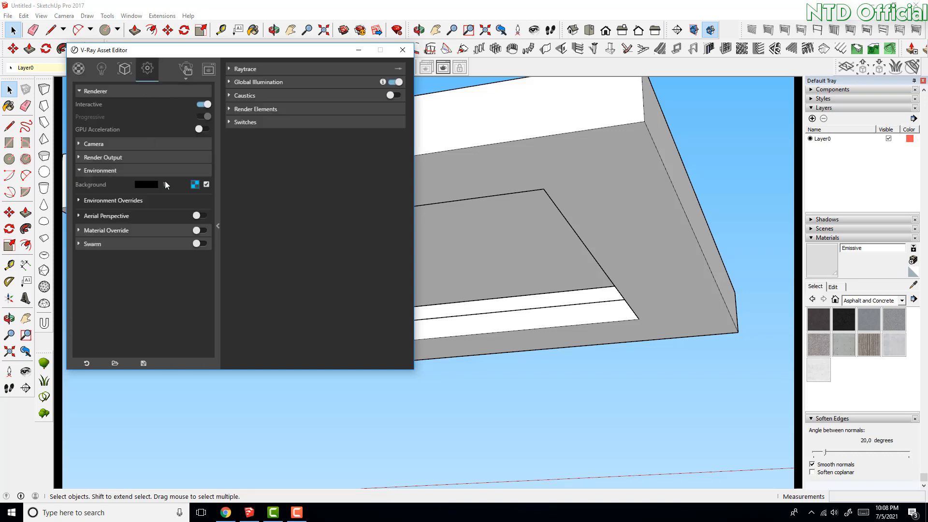
{"action": "left_click", "coordinate": [186, 78]}
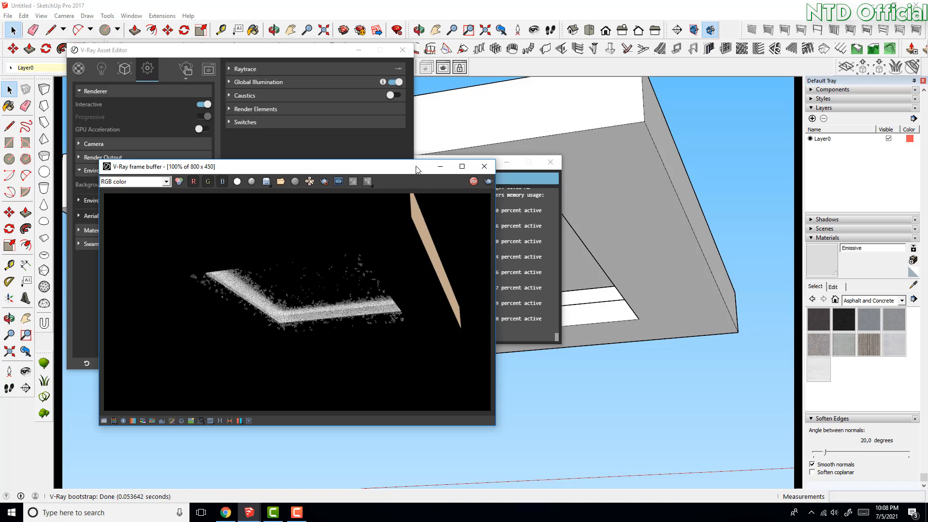
{"action": "left_click_drag", "start_coordinate": [416, 169], "coordinate": [645, 144]}
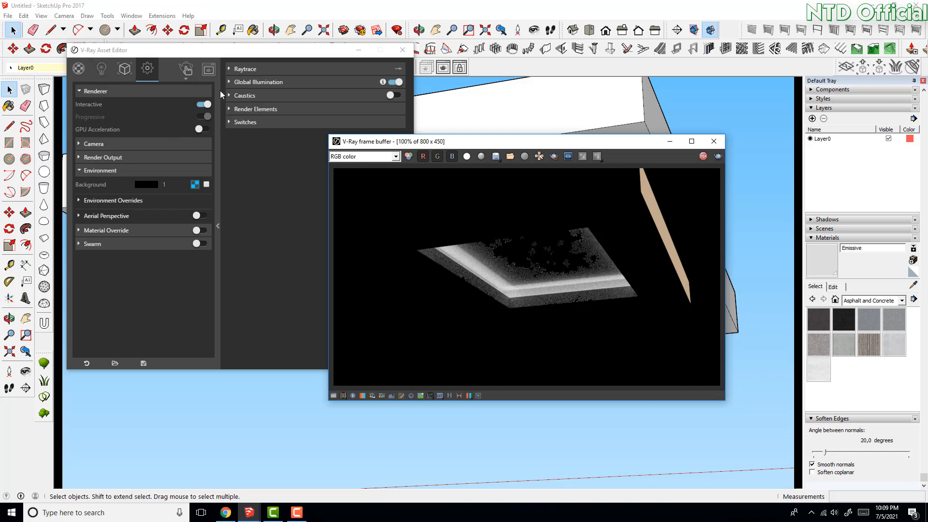
- Change the Emissive material's emissive color to a pale yellow
{"action": "left_click", "coordinate": [85, 72]}
{"action": "left_click", "coordinate": [302, 93]}
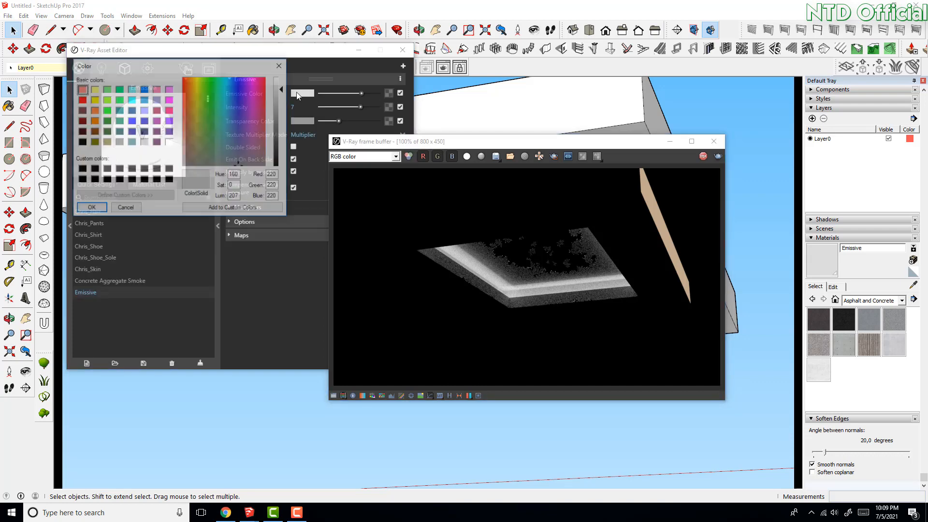
{"action": "left_click", "coordinate": [93, 88]}
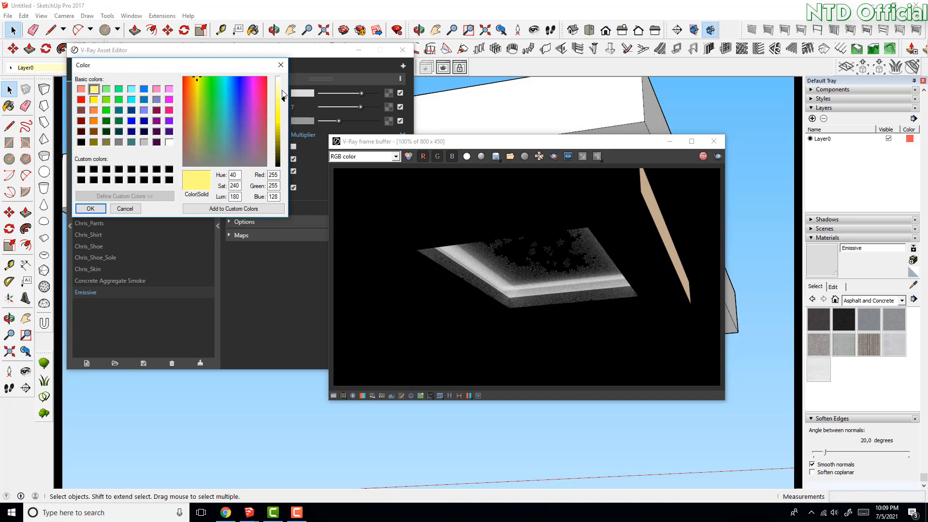
{"action": "left_click_drag", "start_coordinate": [286, 99], "coordinate": [288, 85]}
{"action": "left_click", "coordinate": [90, 209]}
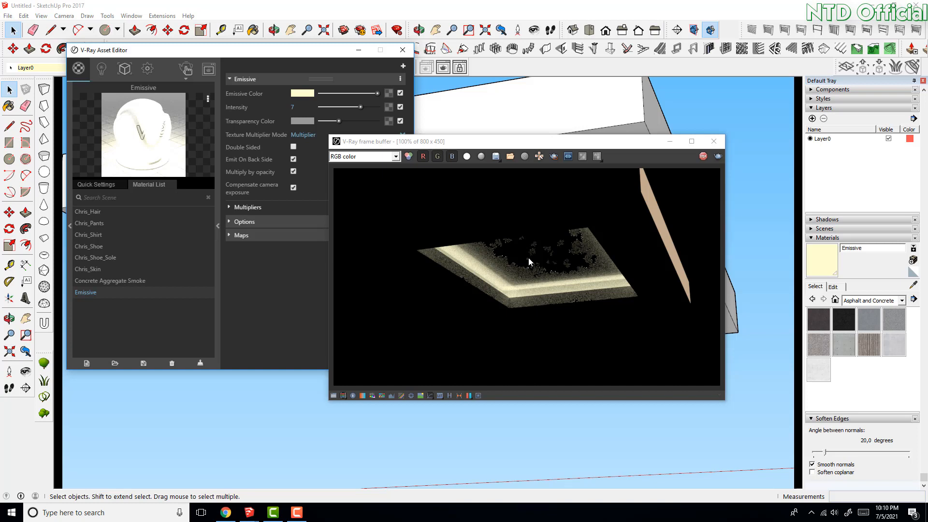
- Disable the SunLight in the V-Ray lights and close the Asset Editor
{"action": "left_click", "coordinate": [148, 71]}
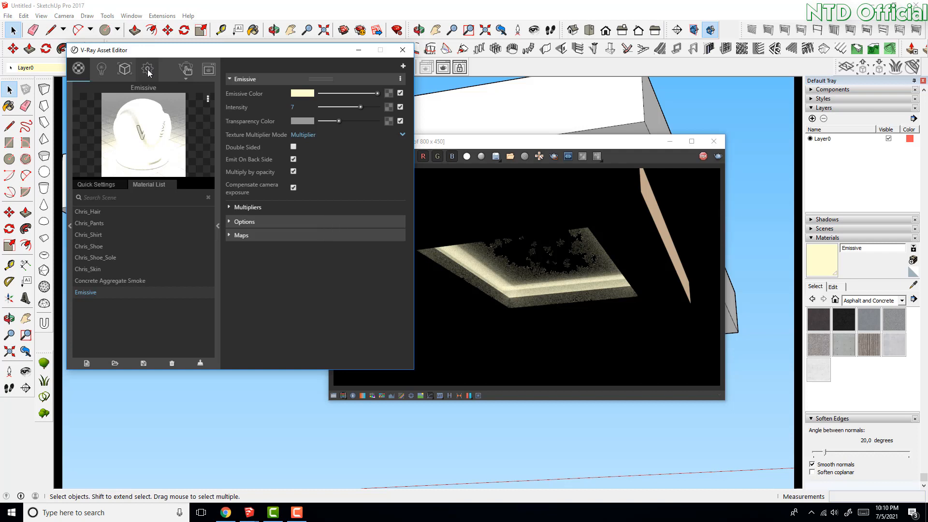
{"action": "left_click", "coordinate": [147, 72]}
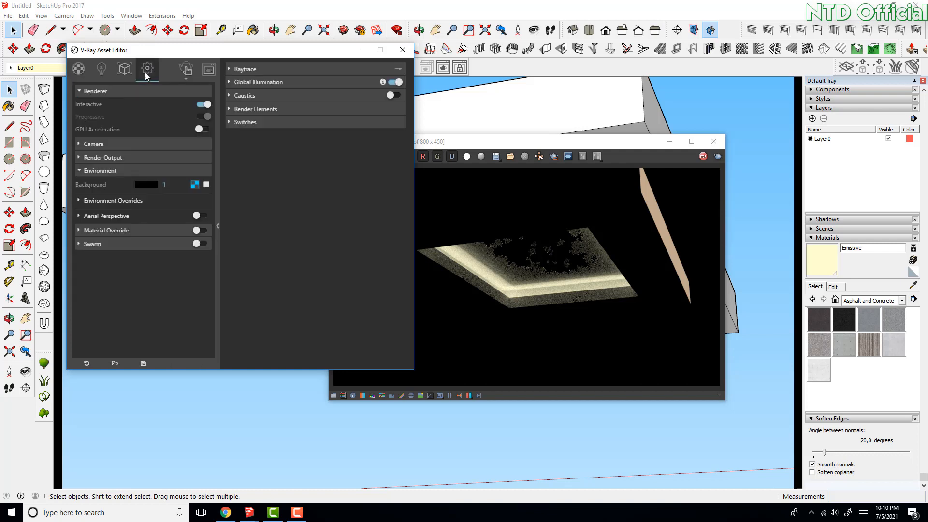
{"action": "left_click", "coordinate": [101, 69]}
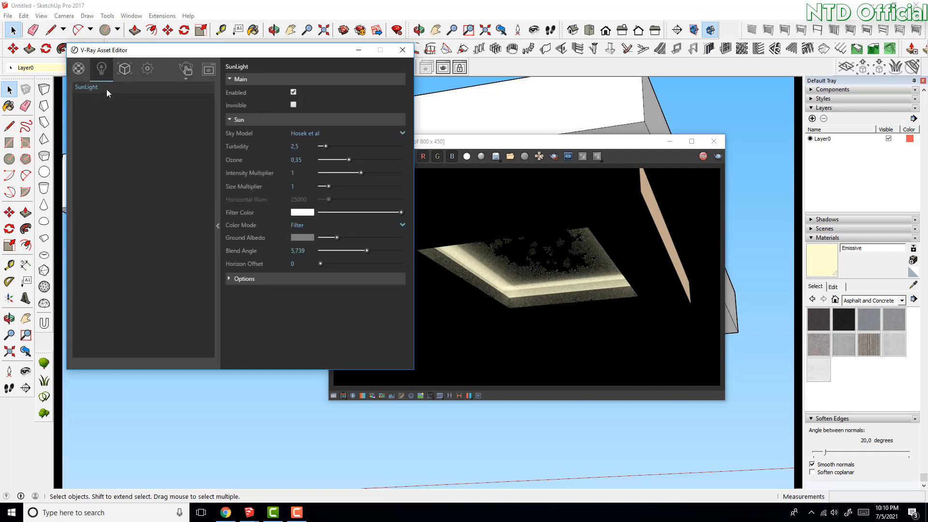
{"action": "left_click", "coordinate": [294, 92]}
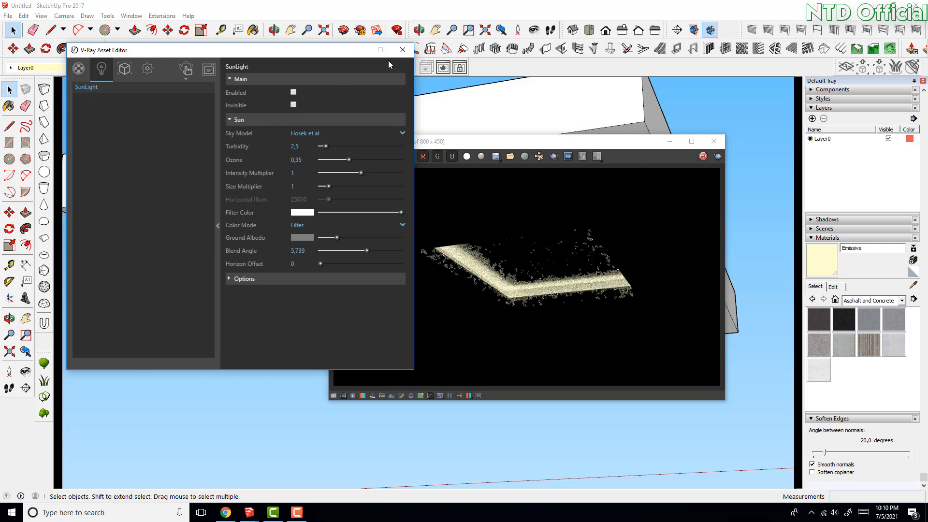
{"action": "left_click", "coordinate": [402, 50]}
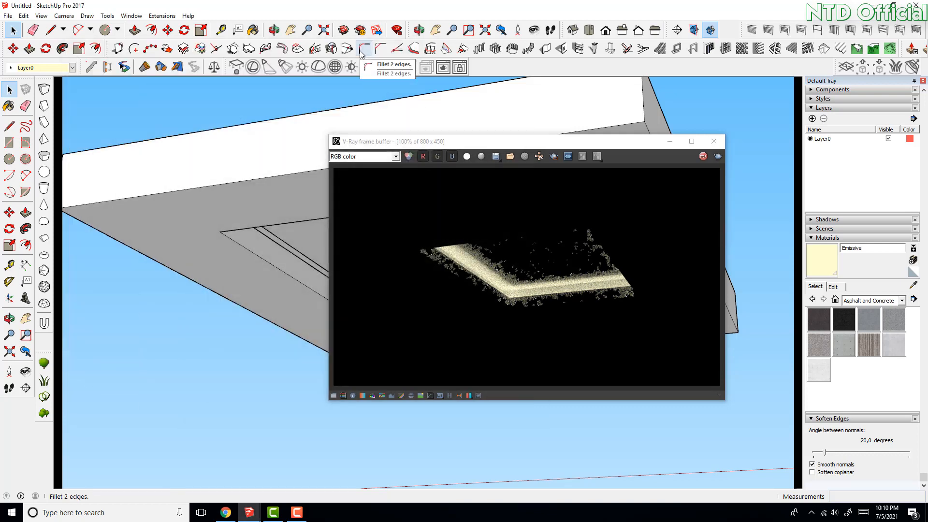